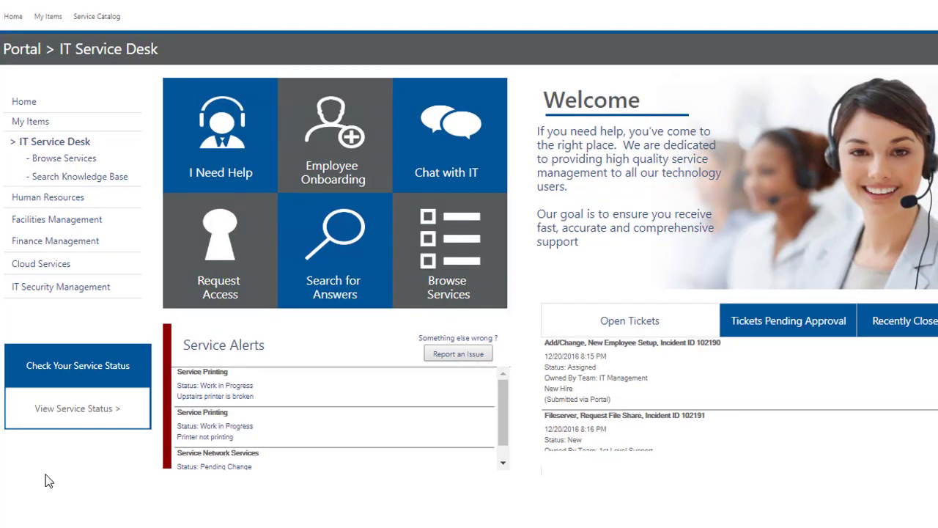
Step: Check the service status, then open the Report Outage or Error form from the I Need Help tile
click(77, 410)
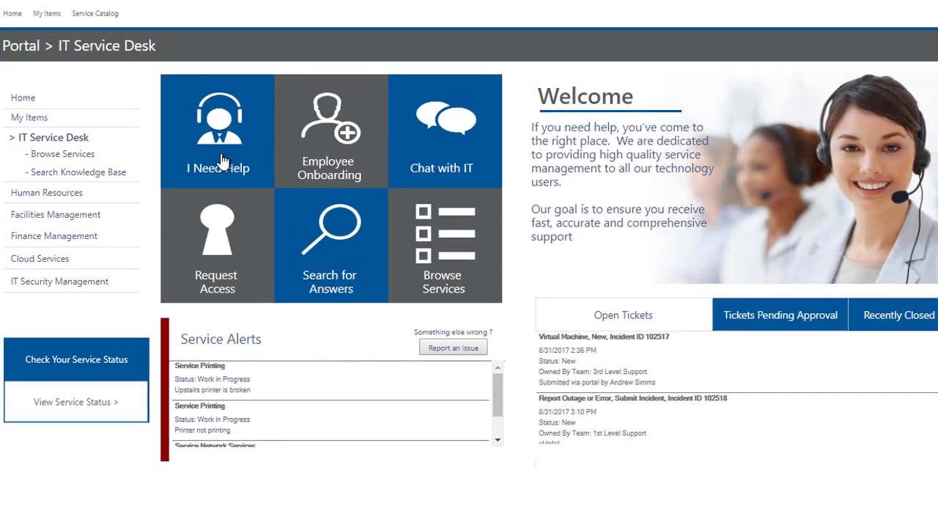
click(220, 157)
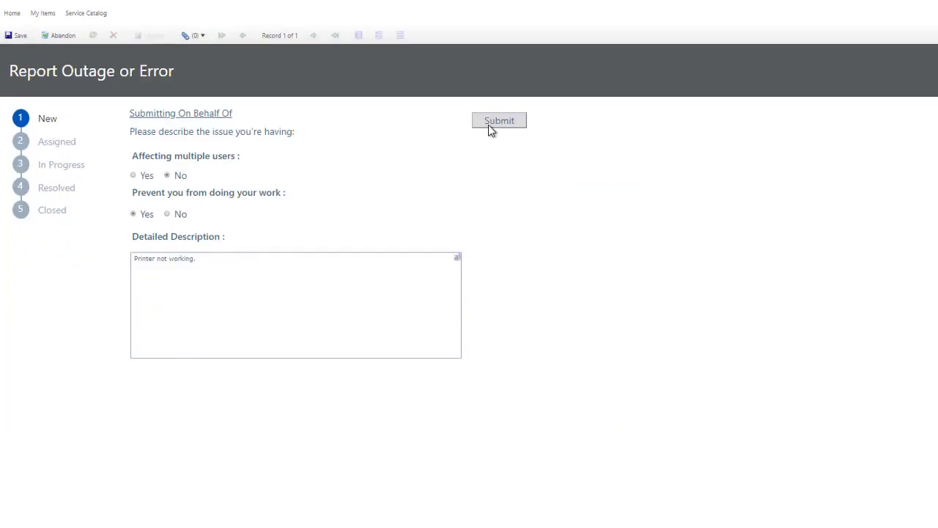
Step: Submit the printer outage report and resolve the requestor from a typed partial name
click(490, 129)
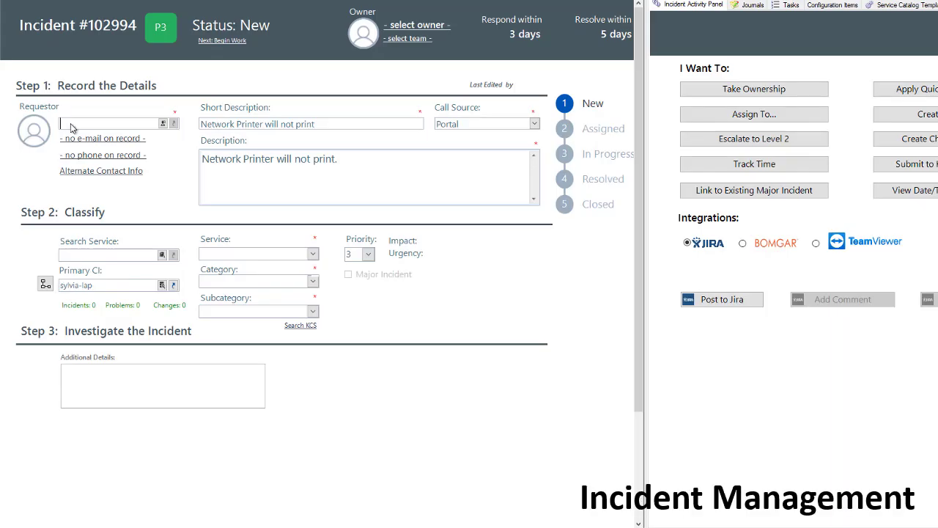
text(Amy)
key(Tab)
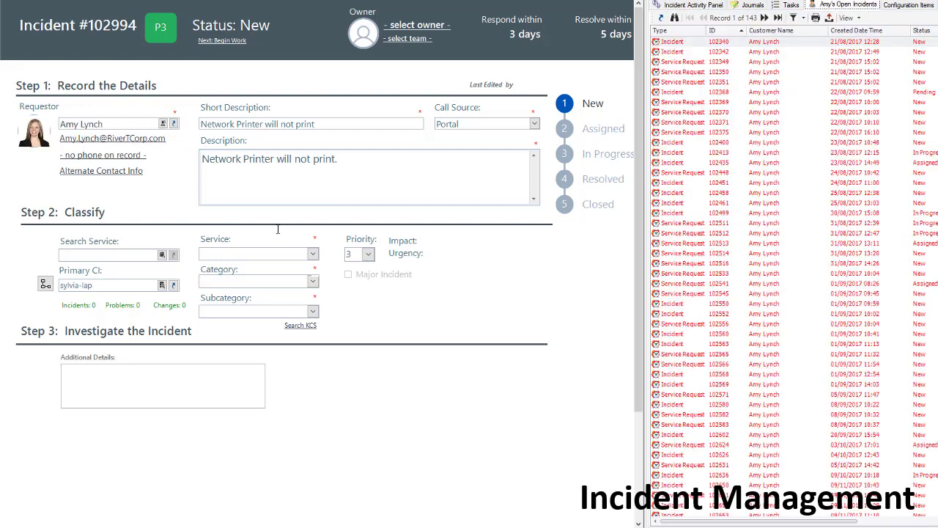
Step: Classify the ticket Printing > Network with Department impact, Medium urgency, subcategory Request New Network Printer
click(313, 254)
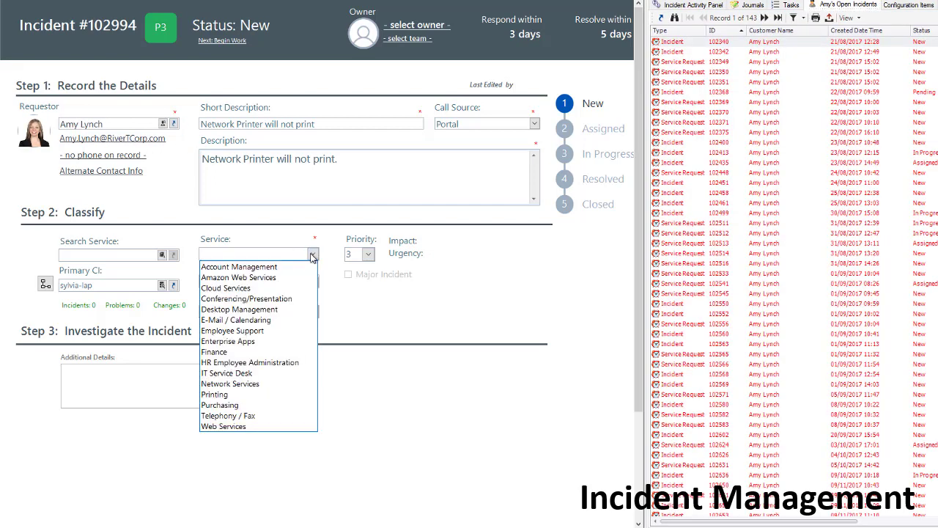
click(288, 399)
click(312, 281)
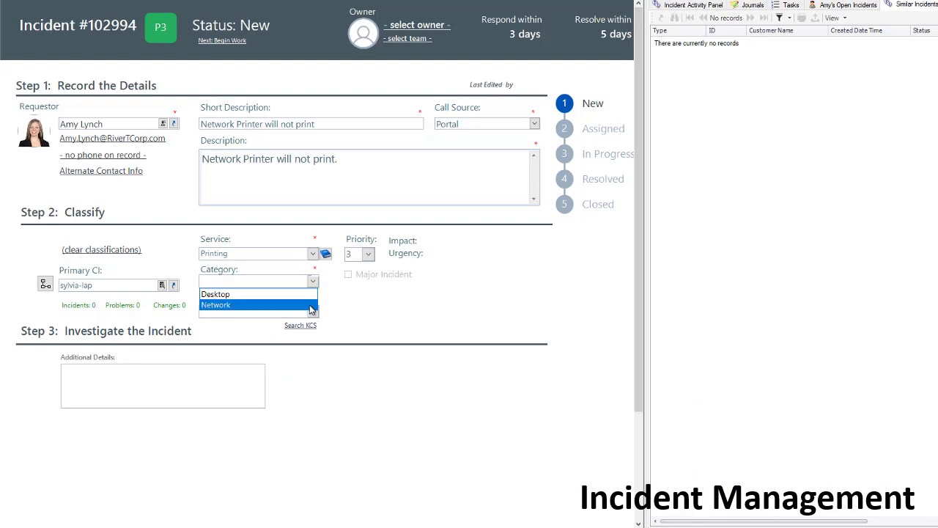
click(311, 305)
click(313, 310)
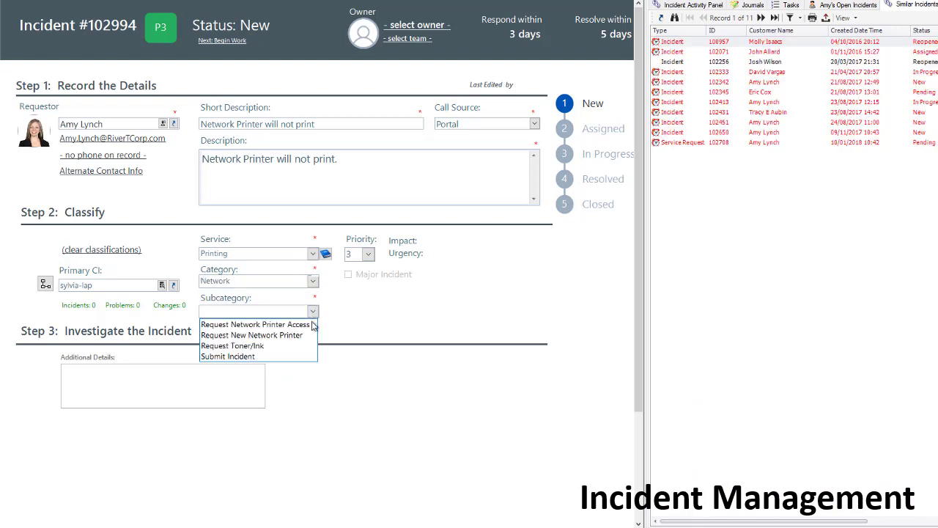
click(311, 356)
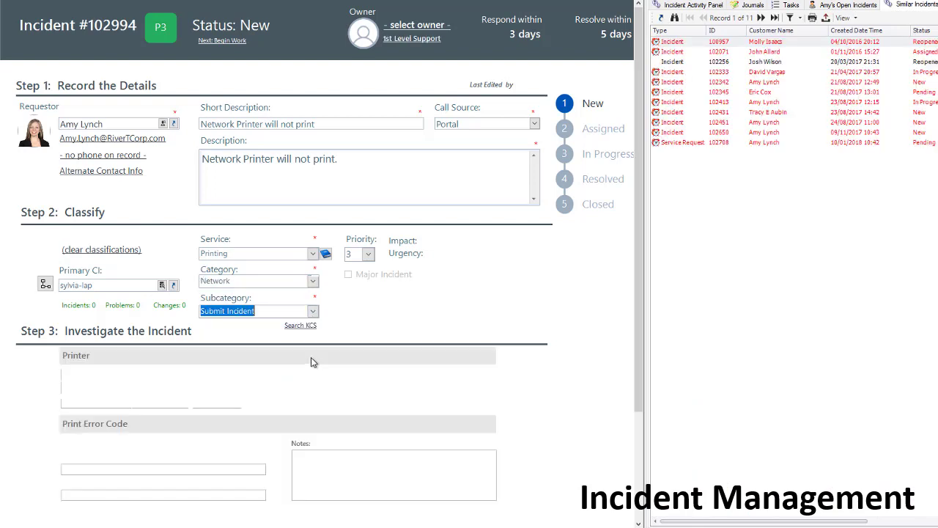
click(369, 254)
click(497, 320)
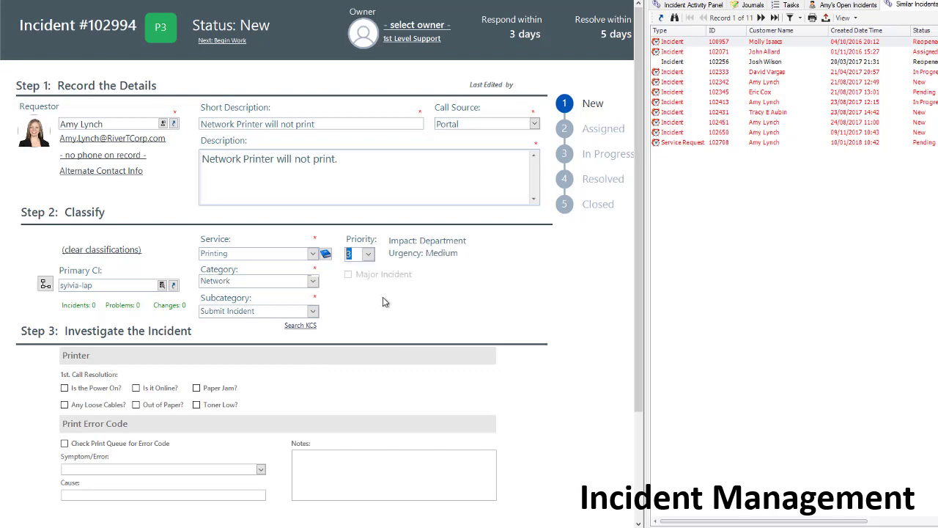
click(314, 311)
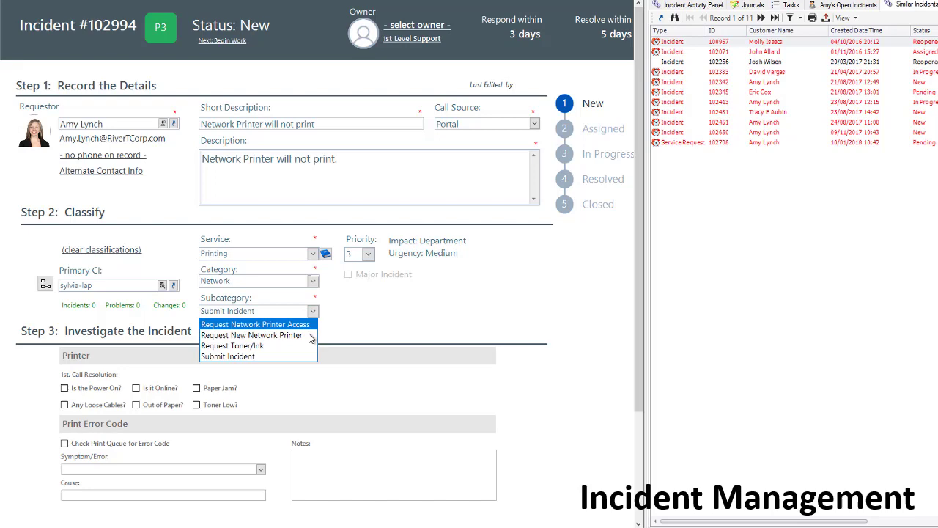
click(310, 334)
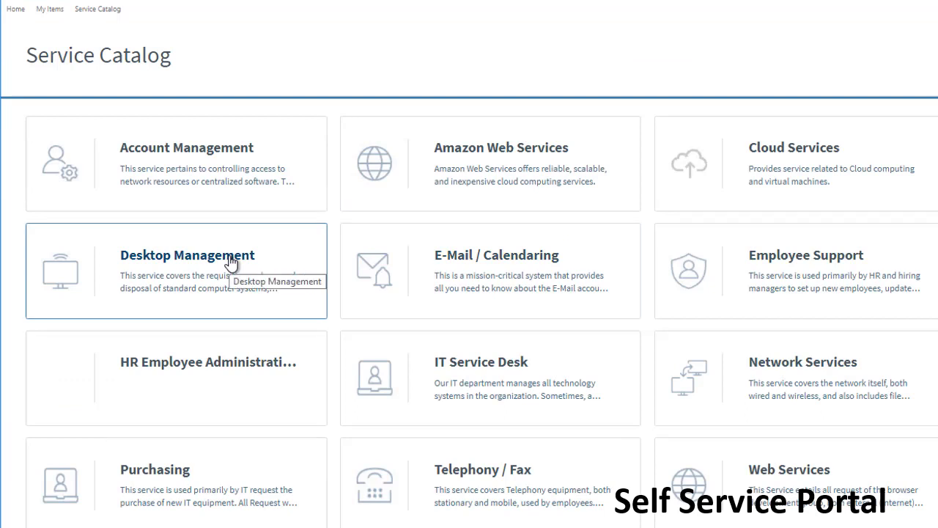
click(231, 262)
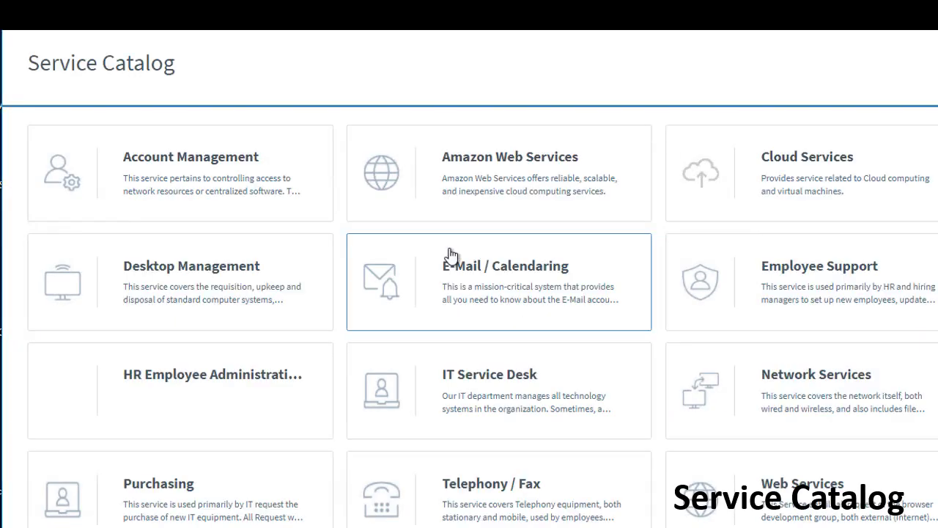
Step: Add a MacBook Pro request from Desktop Management > Computer to the cart and open its ticket
click(242, 273)
click(308, 277)
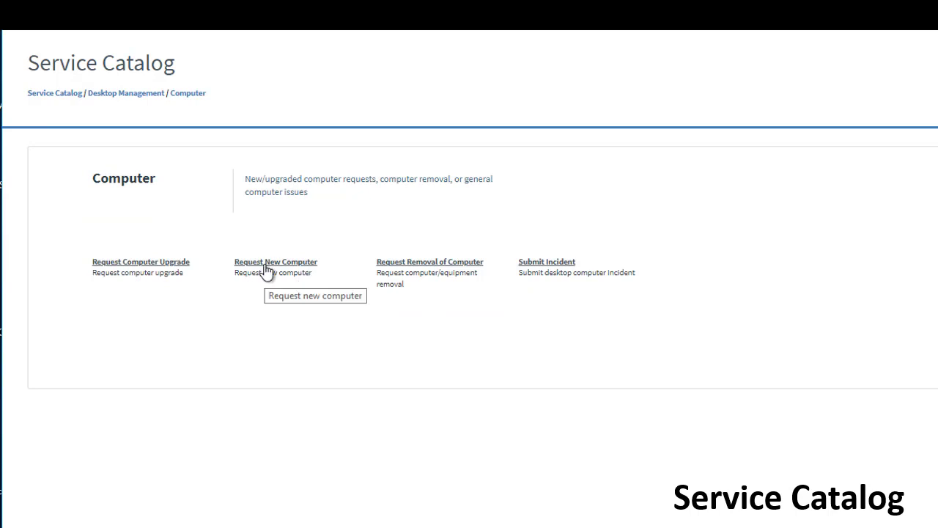
click(265, 271)
click(362, 192)
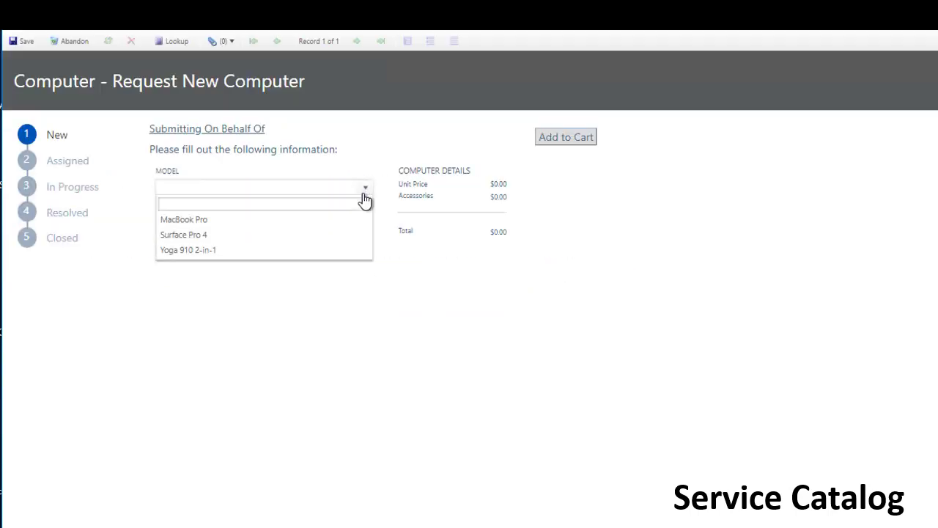
click(339, 220)
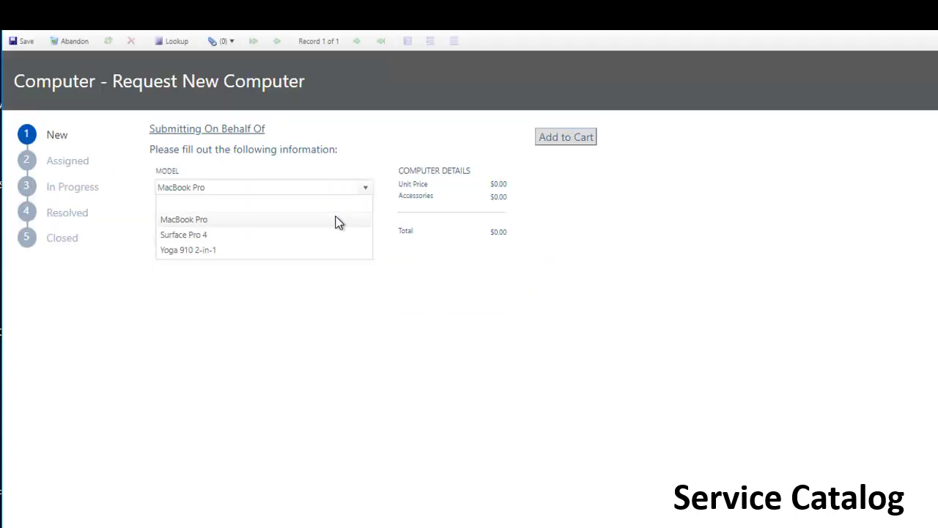
click(557, 143)
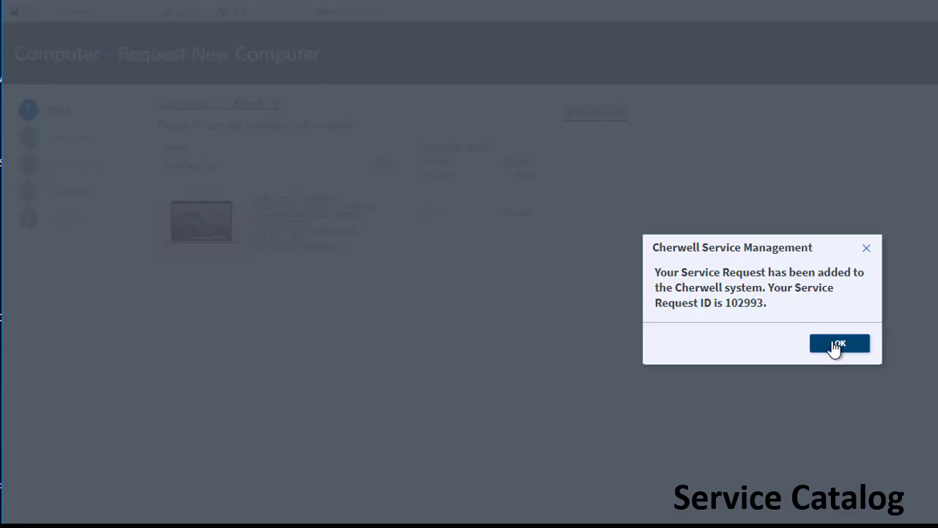
click(837, 344)
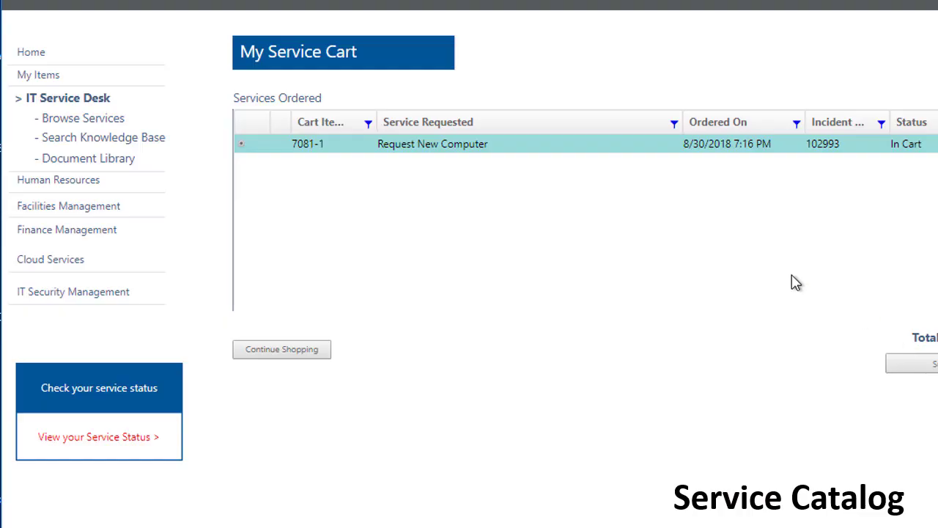
double_click(590, 150)
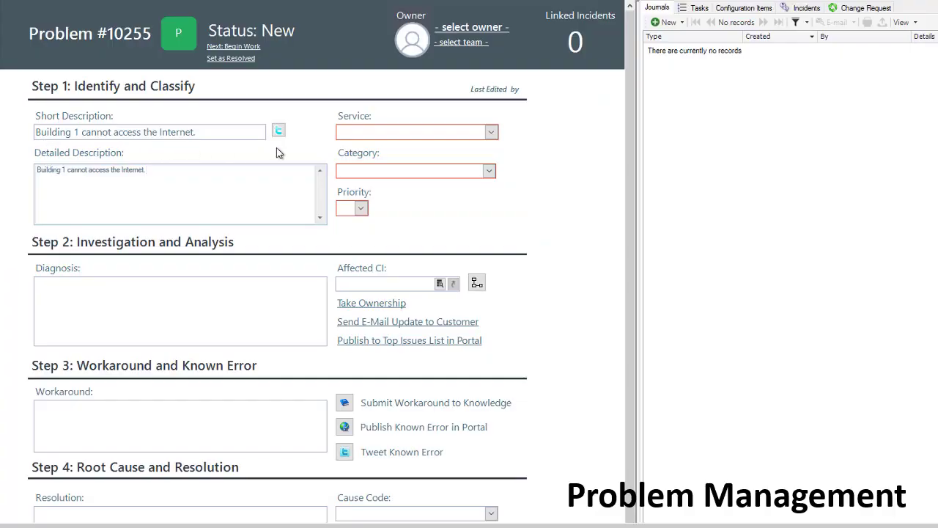
Step: Set the problem's service to Network Services, category Wireless, and priority 3
click(491, 132)
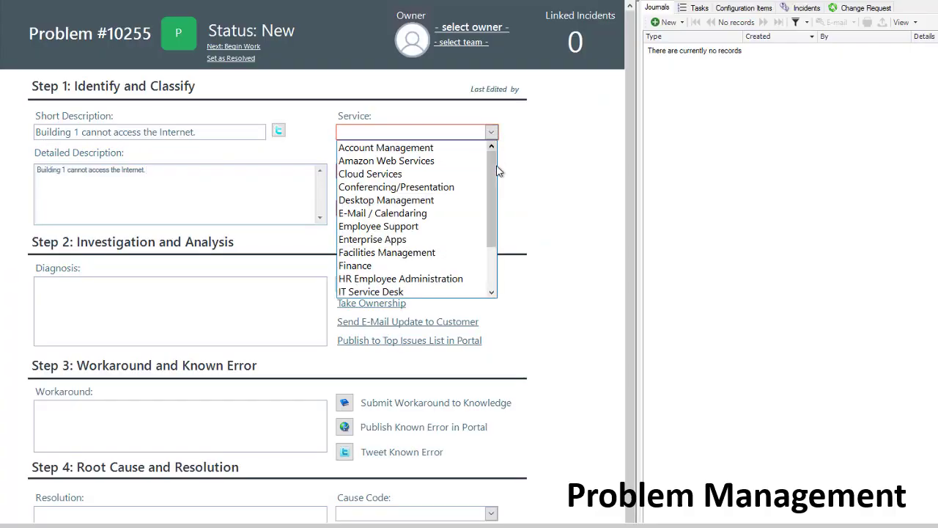
scroll(496, 187, down, 2)
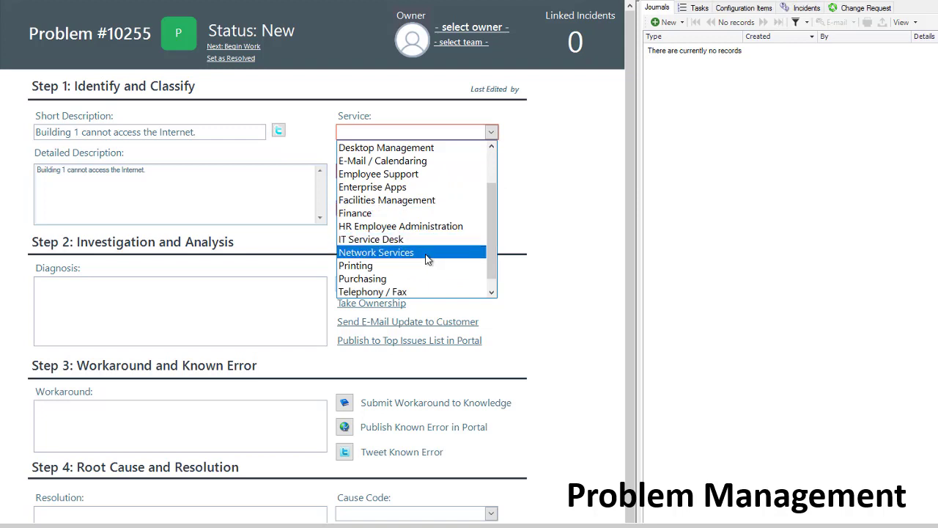
click(430, 259)
click(490, 174)
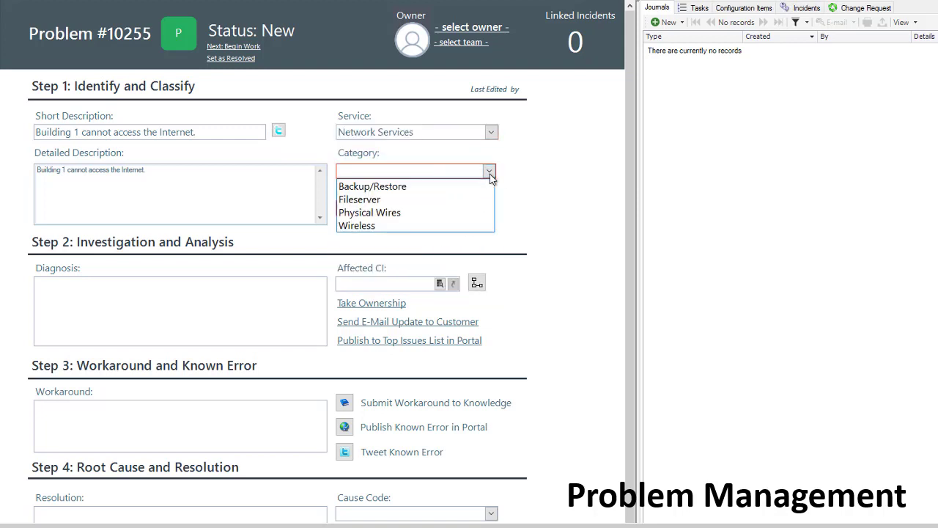
click(476, 226)
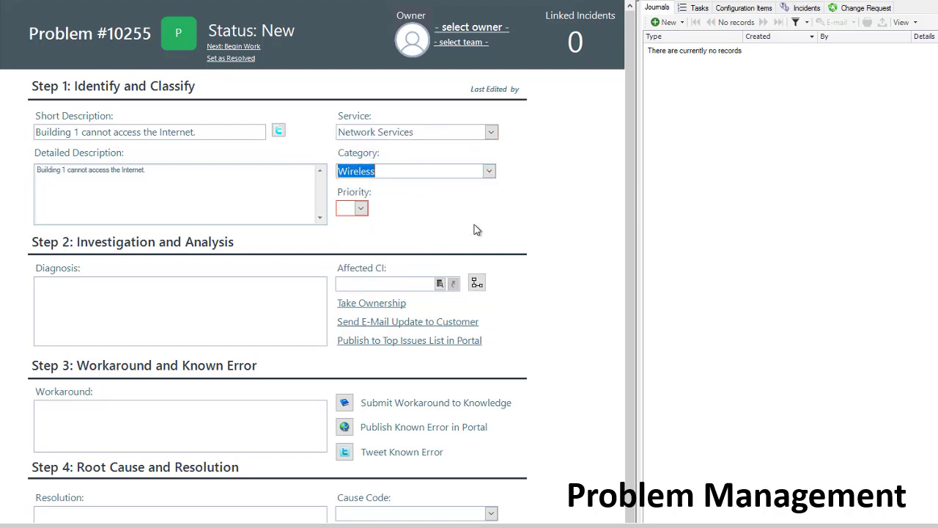
click(360, 208)
click(502, 280)
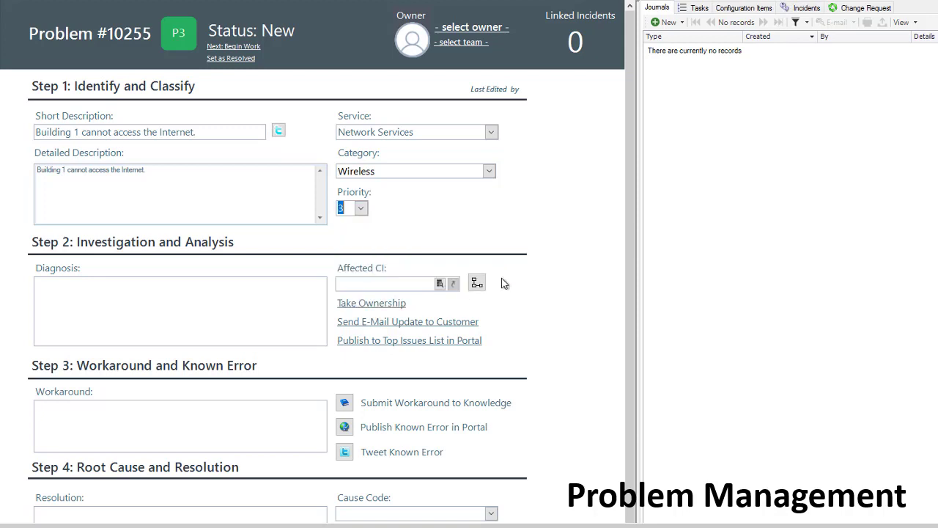
Step: Fill in the affected laptop CI and review its network map
click(453, 284)
click(477, 282)
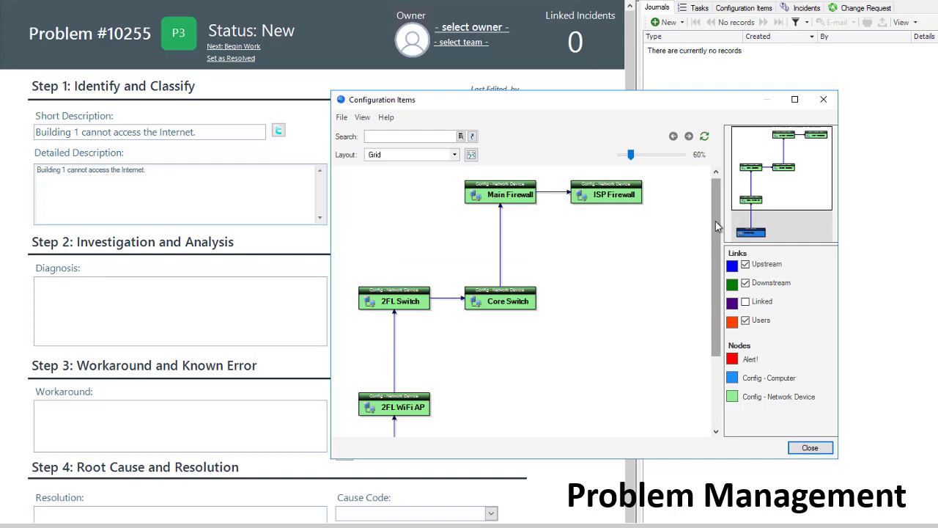
drag(715, 221, 704, 194)
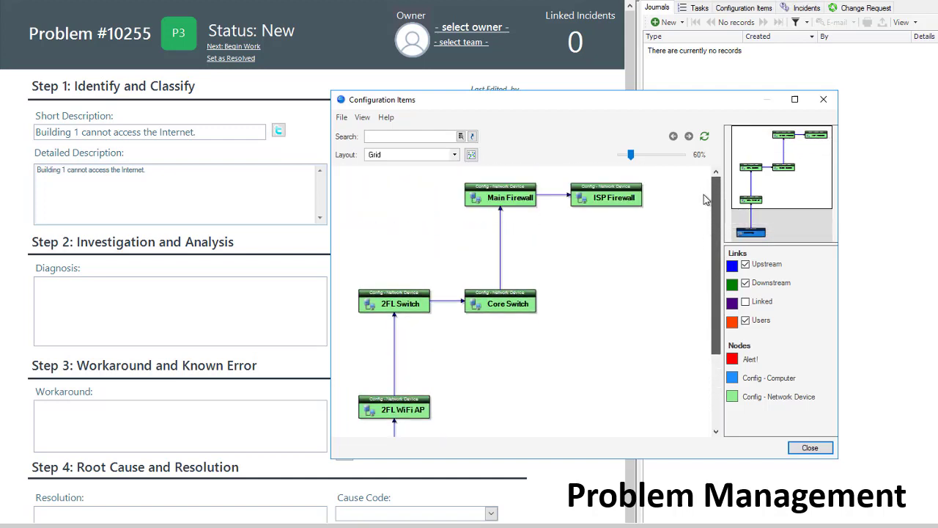
click(826, 100)
Step: Link incident 102413 to the problem from the Incidents tab
click(806, 8)
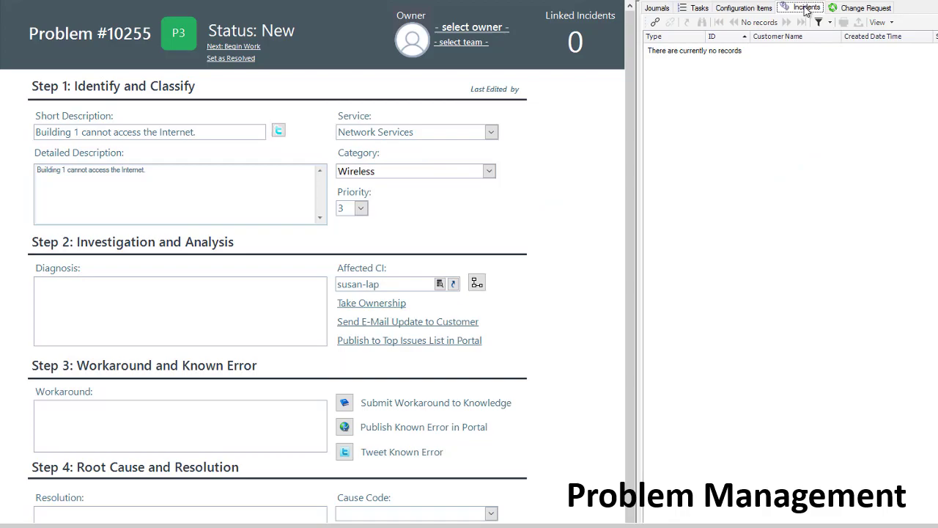
click(653, 24)
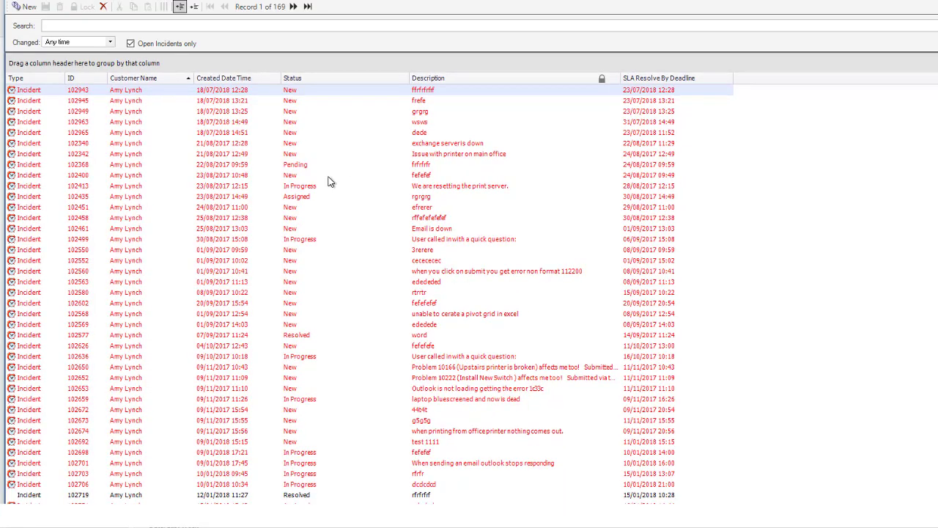
double_click(319, 188)
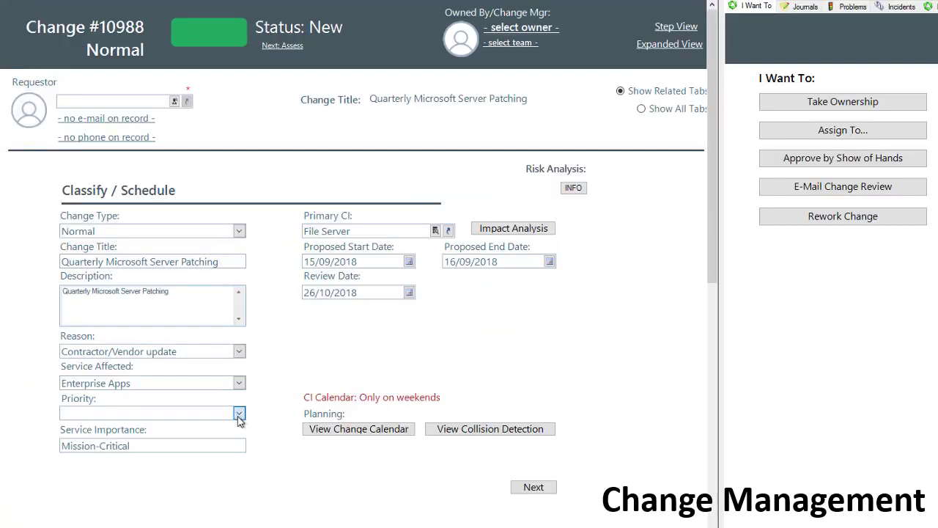
Step: Set Change #10988 to High priority, review its impact analysis, and check collision detection
click(239, 413)
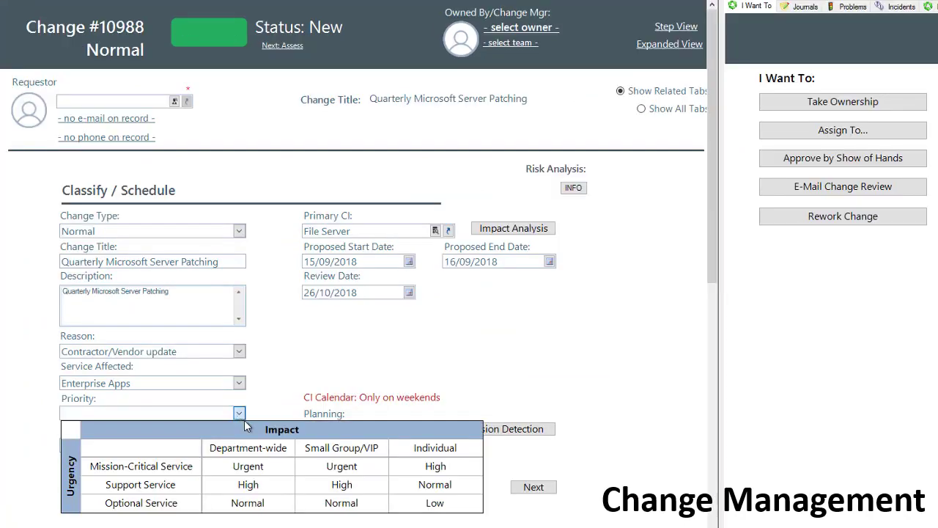
click(341, 485)
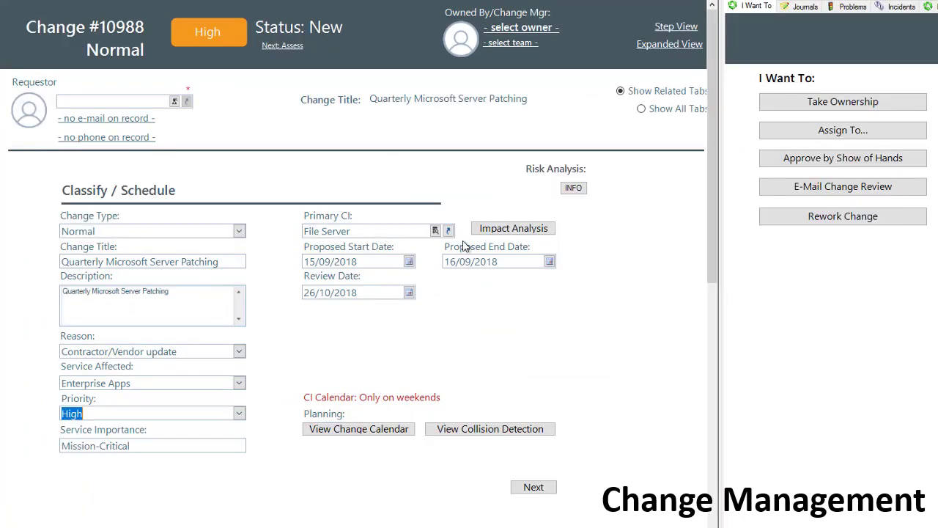
click(538, 231)
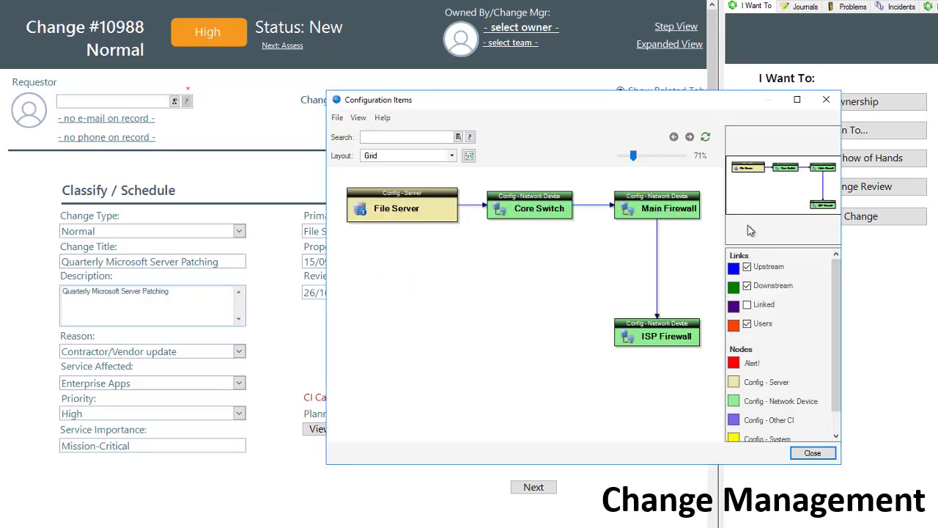
click(826, 99)
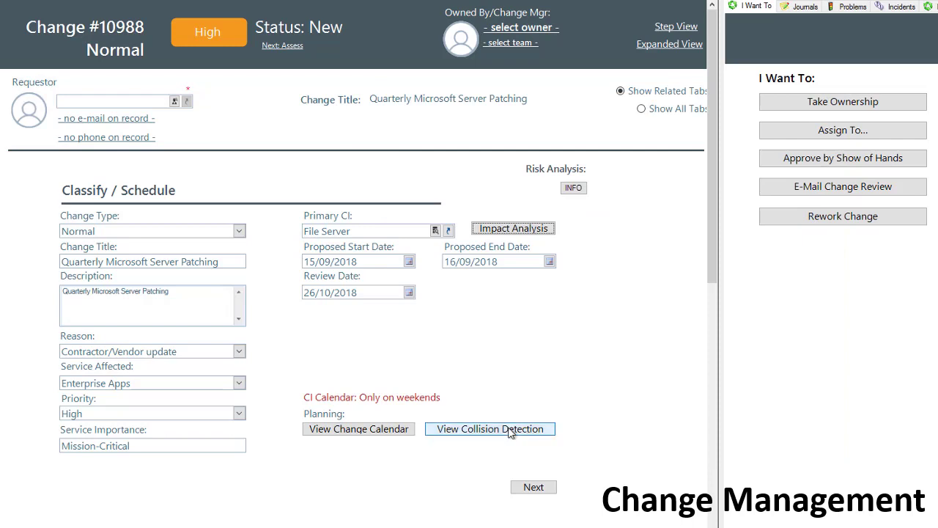
click(511, 431)
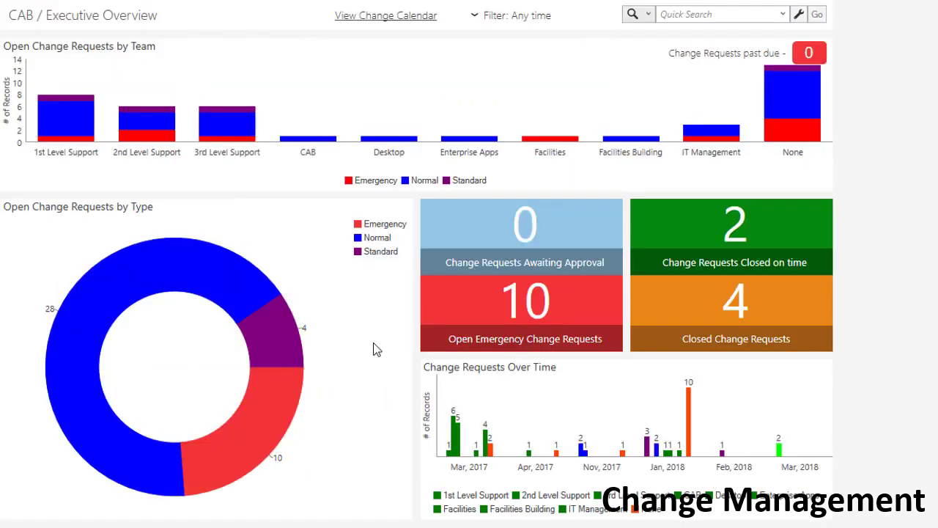
Step: From Open Emergency Change Requests, set Change #10989's affected service to Enterprise Apps
click(536, 304)
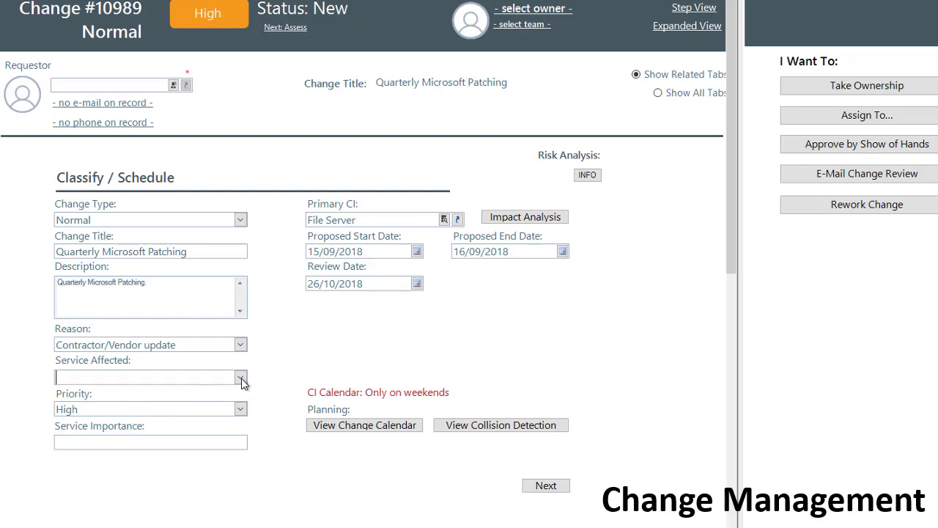
click(242, 380)
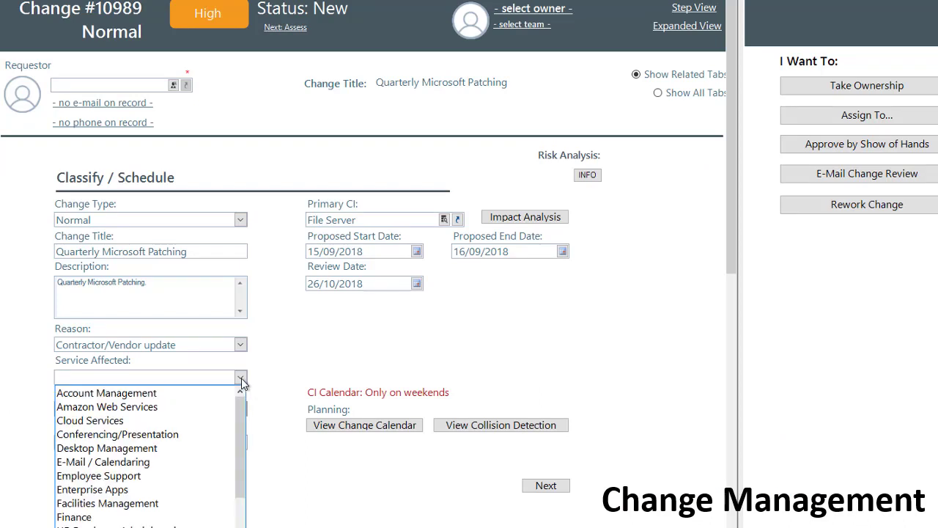
click(182, 500)
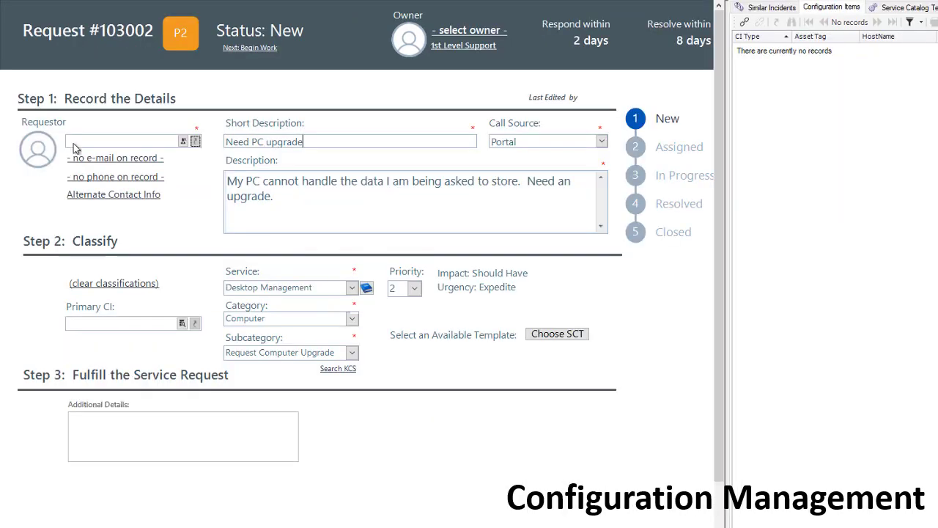
Step: Resolve the requestor from a partial name and set MACHINE-116 as the primary CI
click(77, 143)
text(Any)
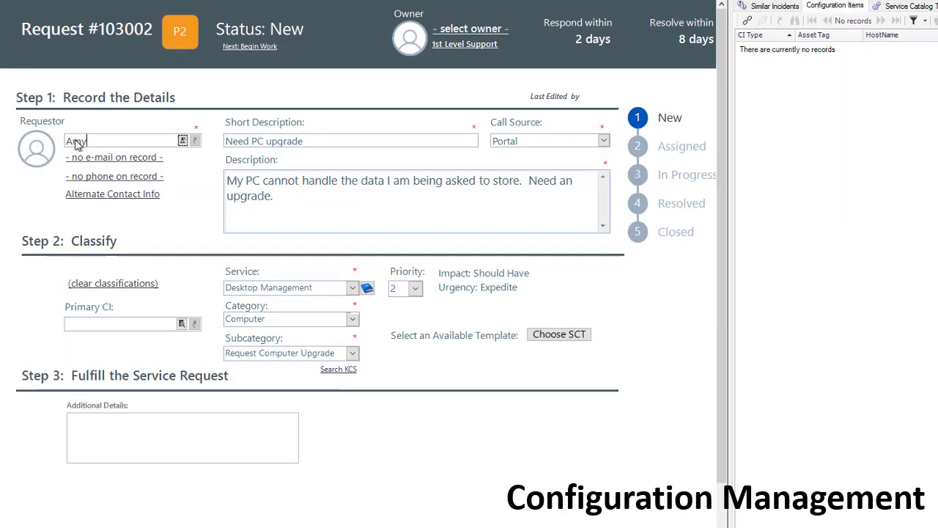
key(Tab)
click(182, 323)
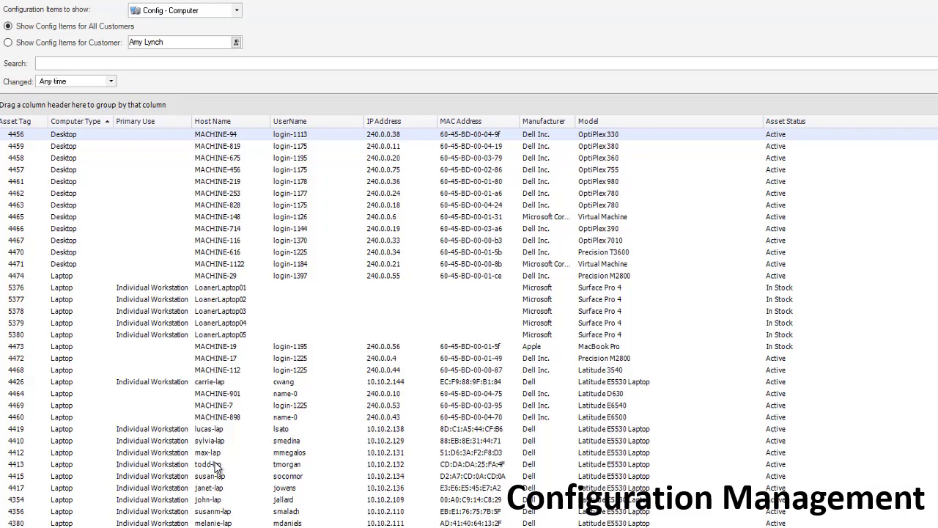
double_click(227, 241)
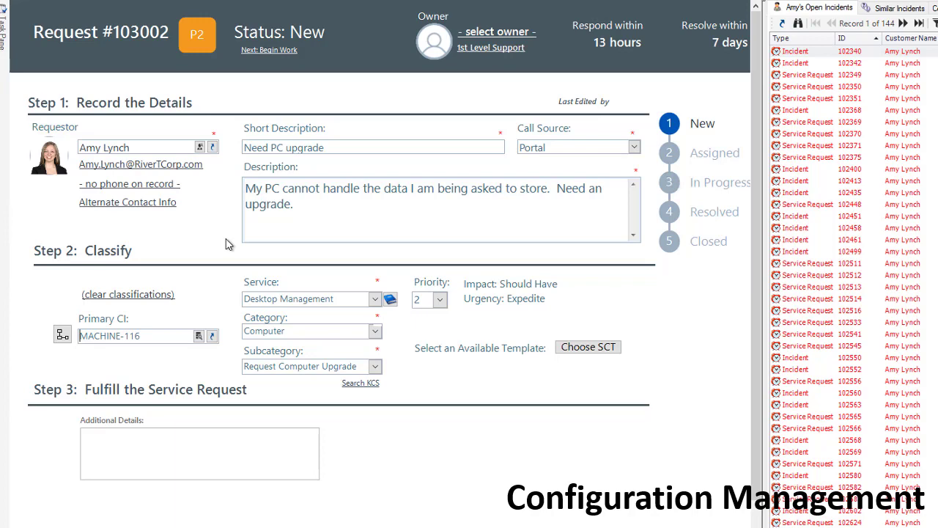
Step: View the primary CI's Computer #4467 record, then the CIs impacted by the request
click(199, 337)
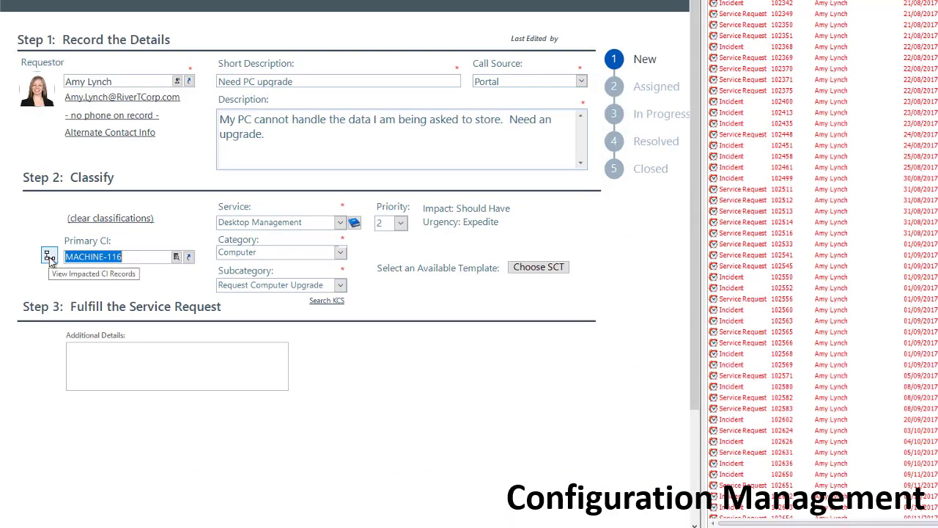
click(54, 321)
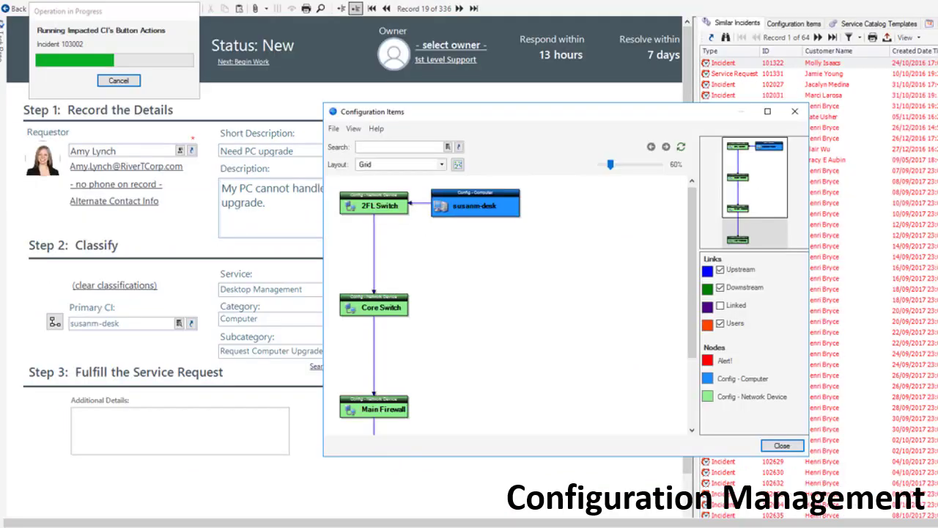